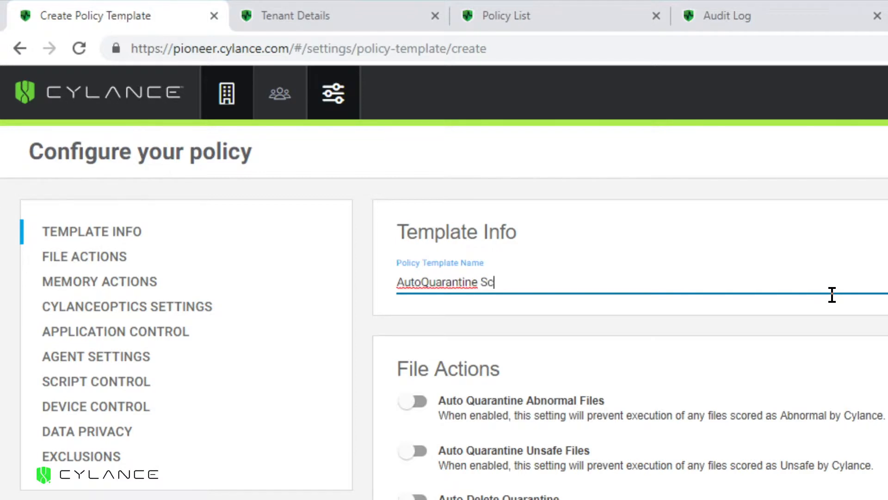
Step: Name the policy template "AutoQuarantine Script Control" and enable auto quarantine for both abnormal and unsafe files
{"action": "type", "text": "rol"}
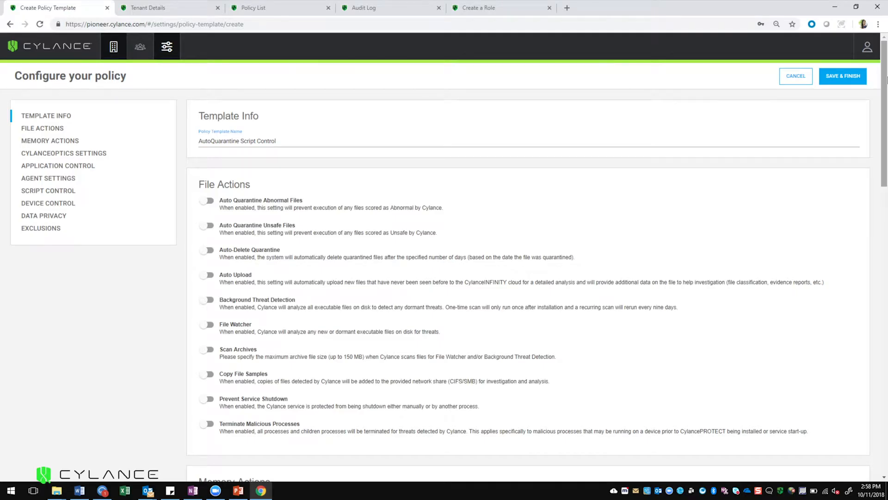
{"action": "mouse_move", "coordinate": [886, 79]}
{"action": "left_mouse_down"}
{"action": "mouse_move", "coordinate": [885, 326]}
{"action": "mouse_move", "coordinate": [885, 74]}
{"action": "left_mouse_up"}
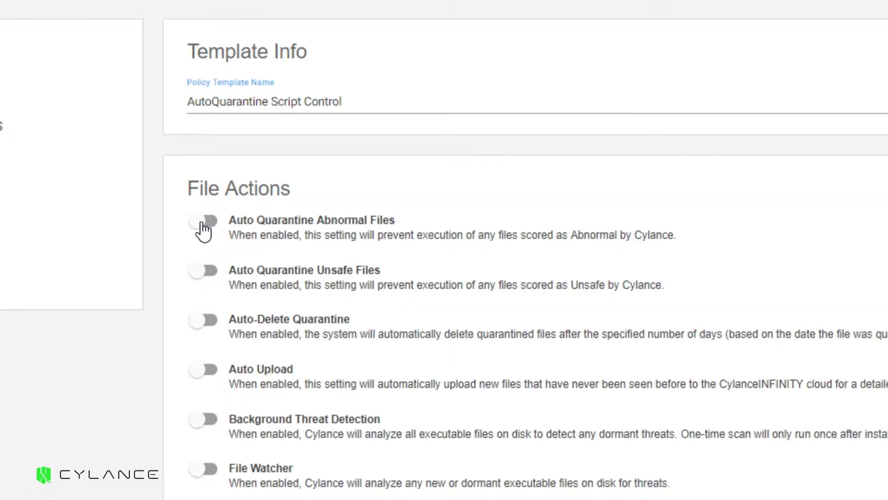
{"action": "left_click", "coordinate": [204, 227]}
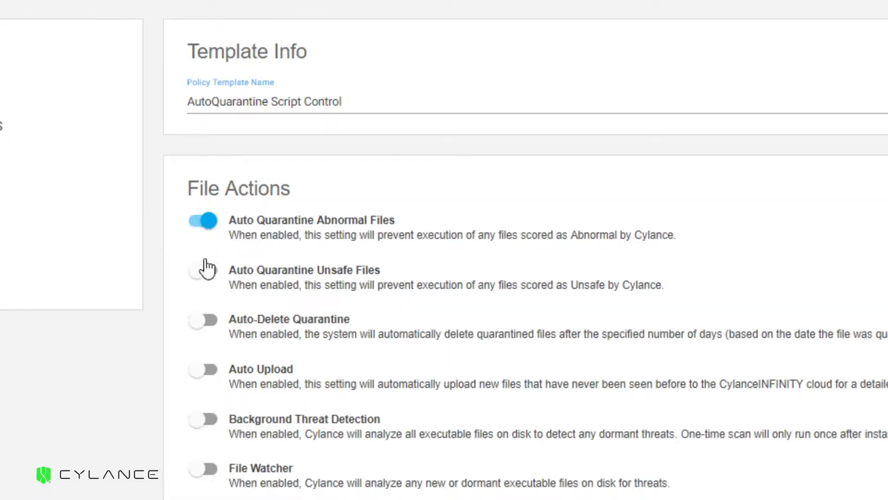
{"action": "left_click", "coordinate": [207, 277]}
Step: Enable Script Control with Active Script, Powershell and Macros all set to Block, and save the policy template
{"action": "left_click", "coordinate": [40, 192]}
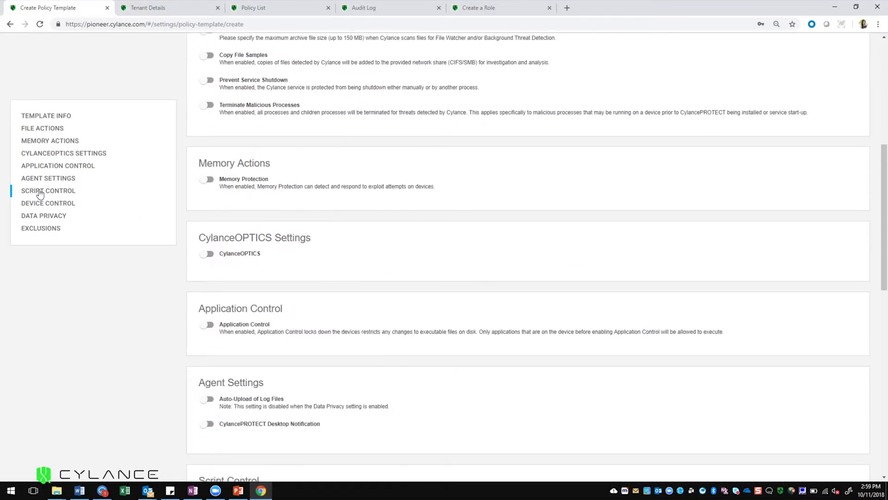
{"action": "left_click", "coordinate": [208, 259]}
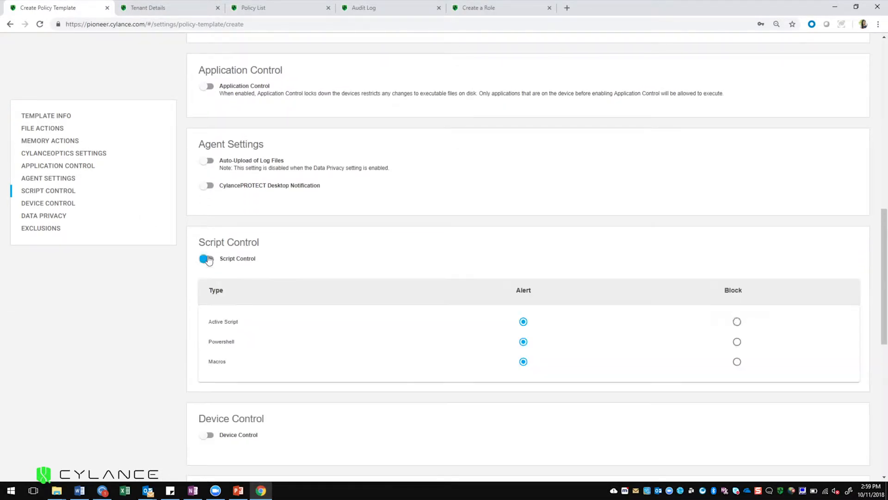
{"action": "left_click", "coordinate": [737, 321]}
{"action": "left_click", "coordinate": [737, 343]}
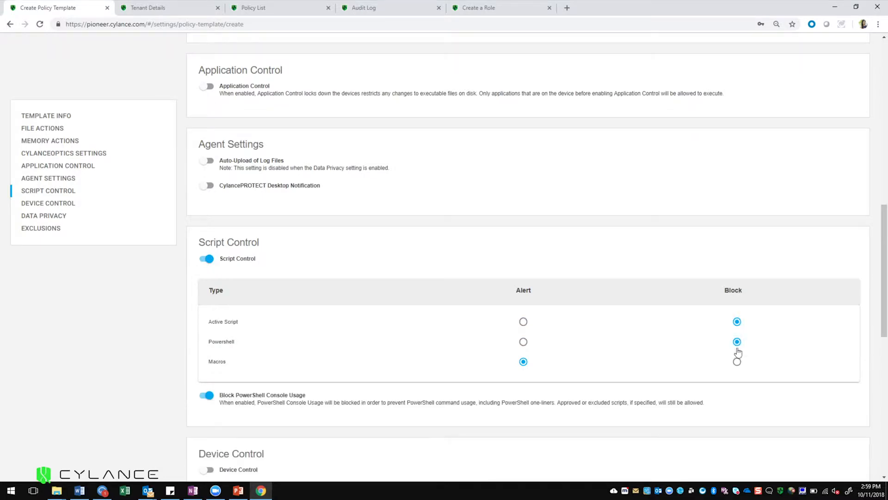
{"action": "left_click", "coordinate": [737, 361]}
{"action": "scroll", "coordinate": [887, 280], "scroll_direction": "down", "scroll_amount": 2}
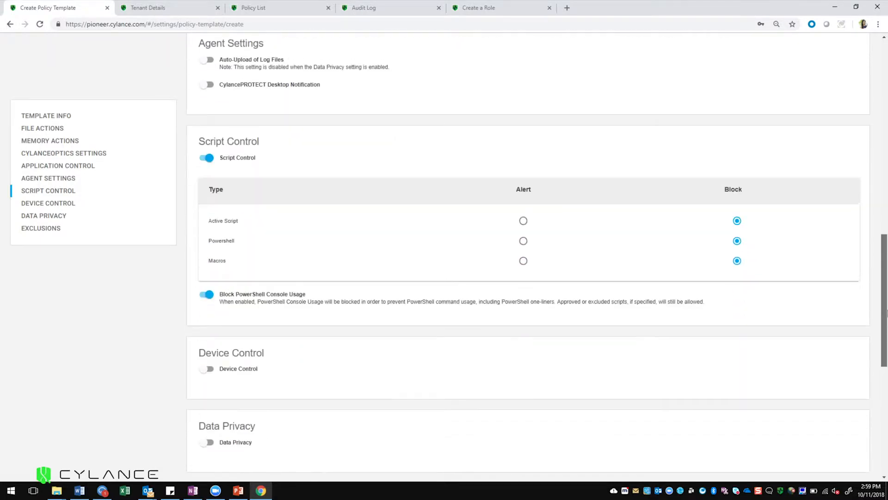
{"action": "left_click", "coordinate": [50, 116]}
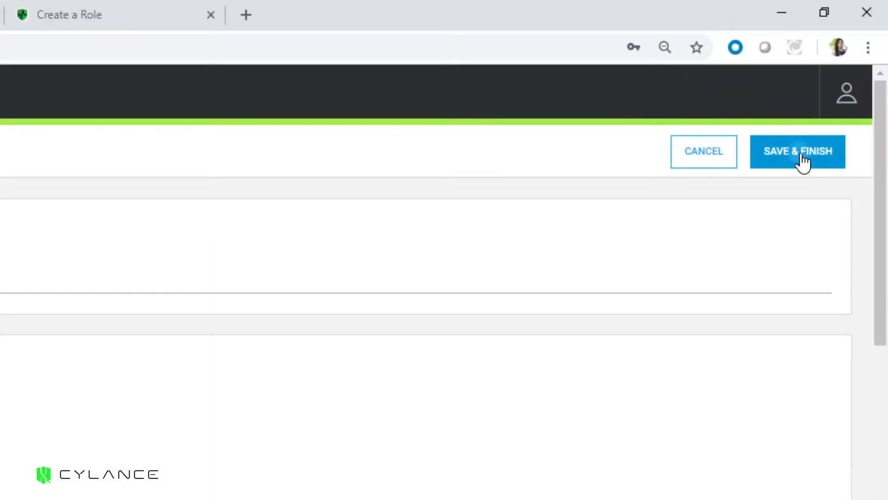
{"action": "left_click", "coordinate": [846, 81]}
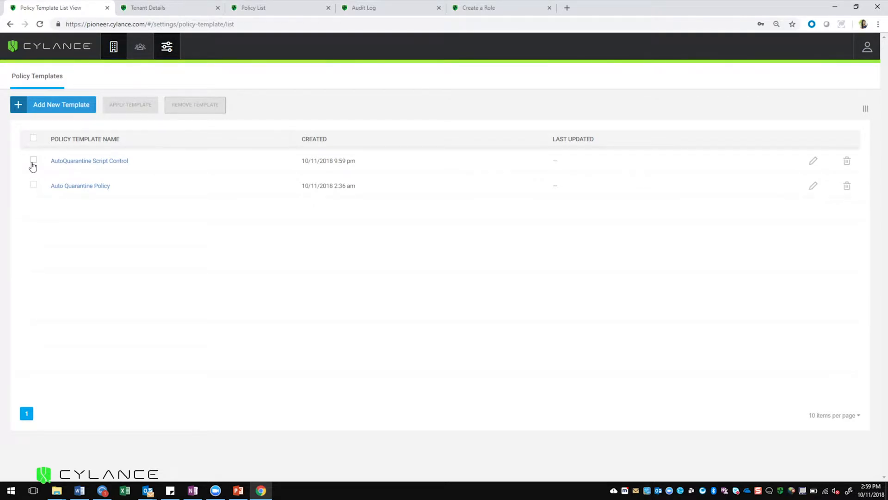
Step: Apply the AutoQuarantine Script Control template to the Architect's Tenant, filtering the tenants by "Archi"
{"action": "left_click", "coordinate": [33, 161]}
{"action": "left_click", "coordinate": [136, 104]}
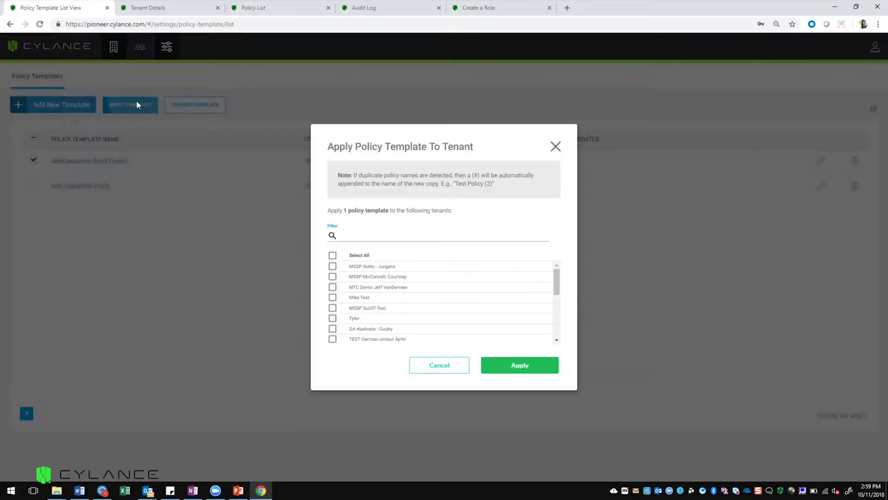
{"action": "left_click", "coordinate": [436, 235]}
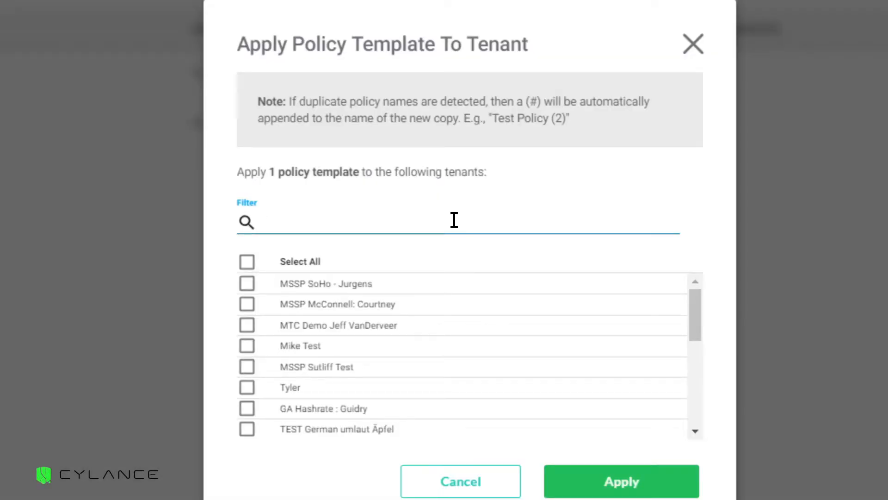
{"action": "left_click", "coordinate": [253, 266]}
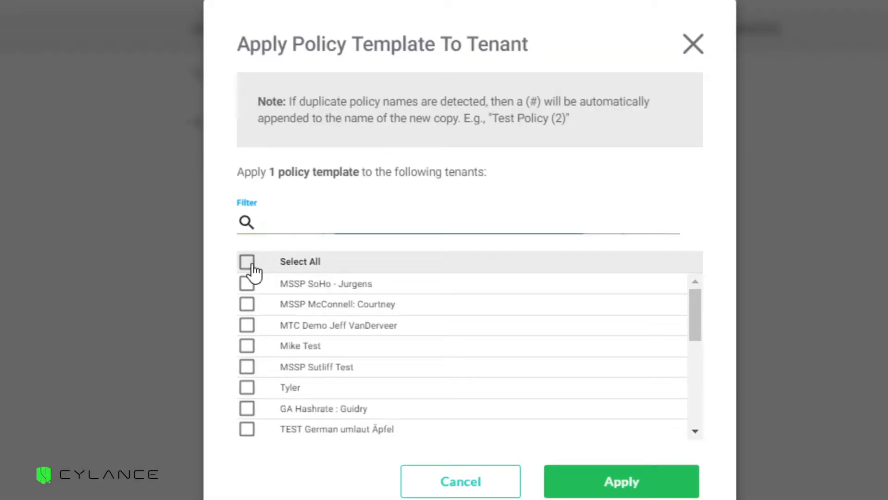
{"action": "left_click", "coordinate": [254, 266]}
{"action": "left_click", "coordinate": [331, 224]}
{"action": "type", "text": "Archi"}
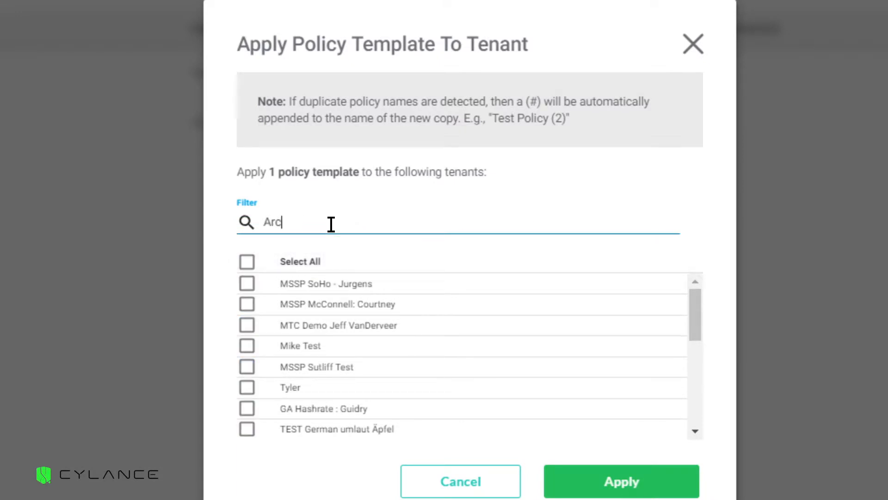
{"action": "left_click", "coordinate": [368, 293]}
{"action": "left_click", "coordinate": [621, 484]}
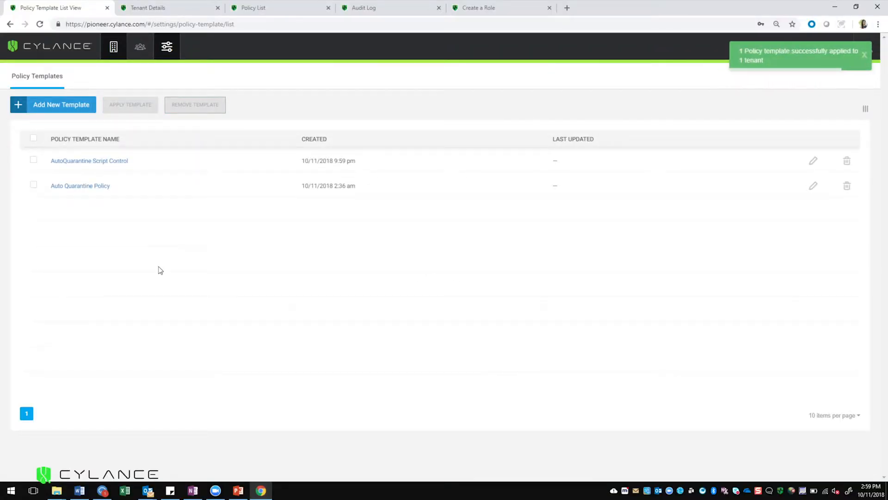
Step: Check the policies of the Architect's Tenant and view the policy templates that can be applied from there, without applying any
{"action": "left_click", "coordinate": [183, 5]}
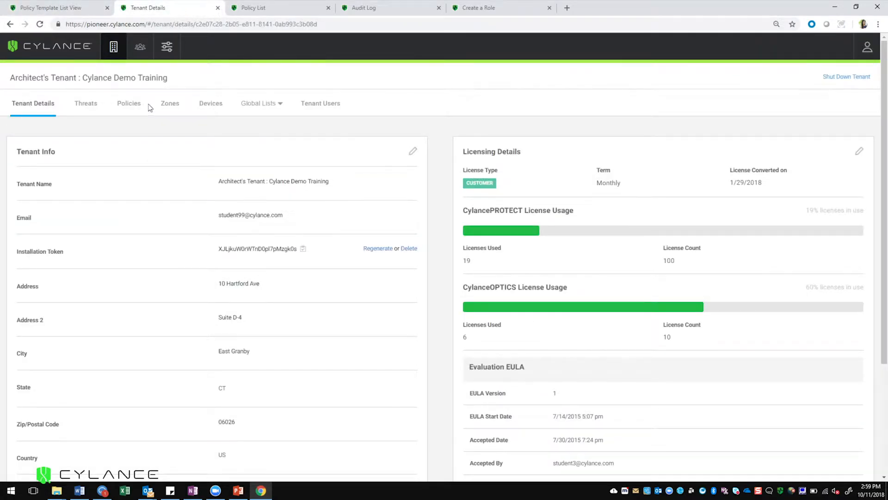
{"action": "left_click", "coordinate": [132, 106]}
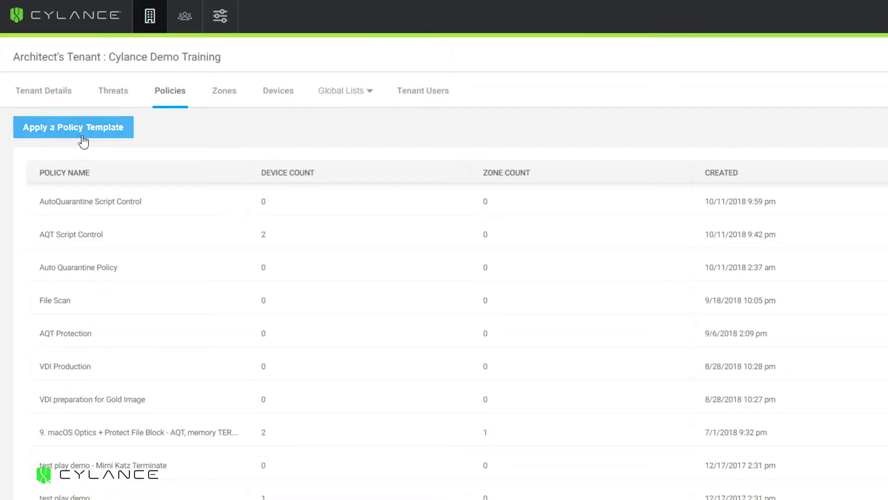
{"action": "left_click", "coordinate": [121, 132]}
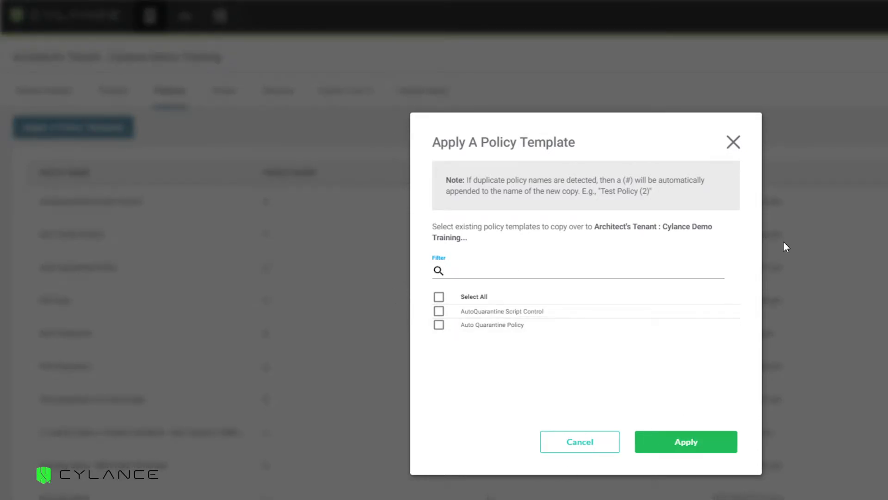
{"action": "left_click", "coordinate": [735, 141]}
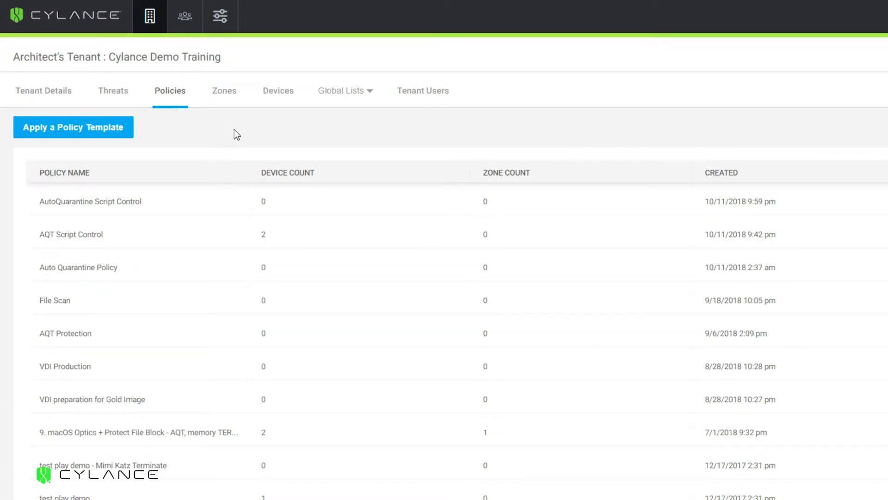
Step: Assign the AutoQuarantine Script Control policy to the second and third devices in the tenant's device list
{"action": "left_click", "coordinate": [280, 93]}
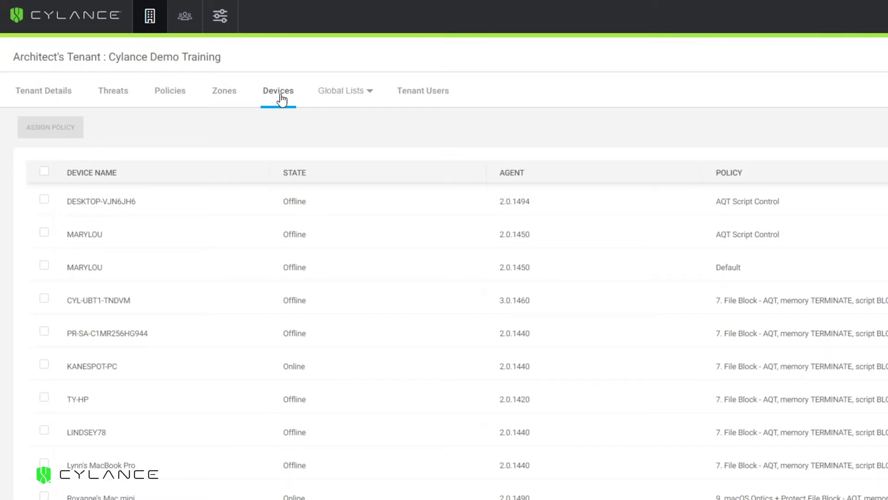
{"action": "left_click", "coordinate": [44, 171]}
{"action": "left_click", "coordinate": [44, 172]}
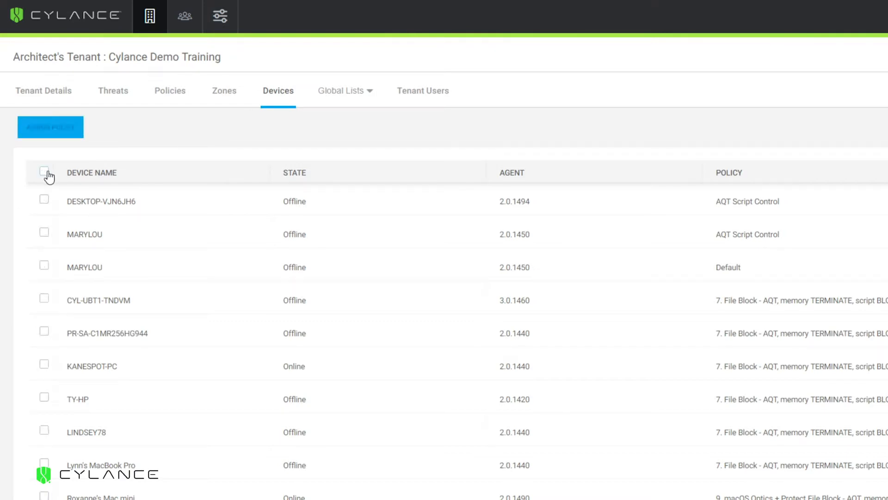
{"action": "left_click", "coordinate": [44, 233]}
{"action": "left_click", "coordinate": [44, 266]}
{"action": "left_click", "coordinate": [68, 132]}
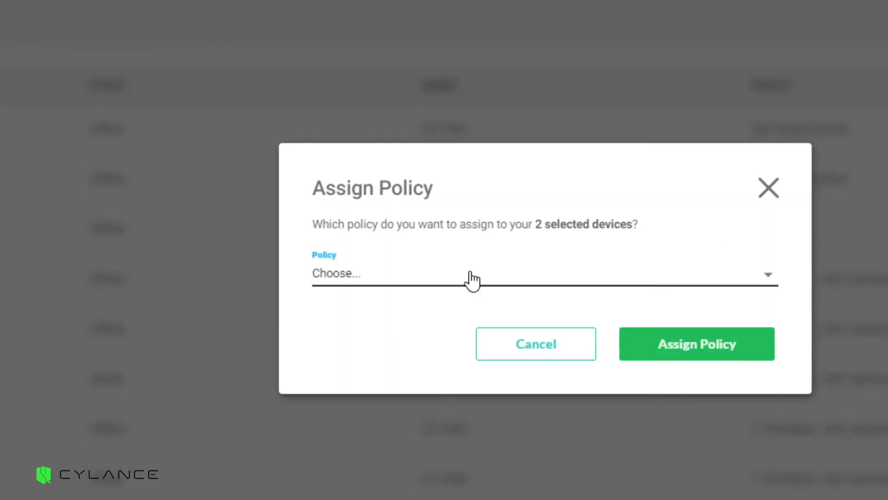
{"action": "left_click", "coordinate": [536, 300]}
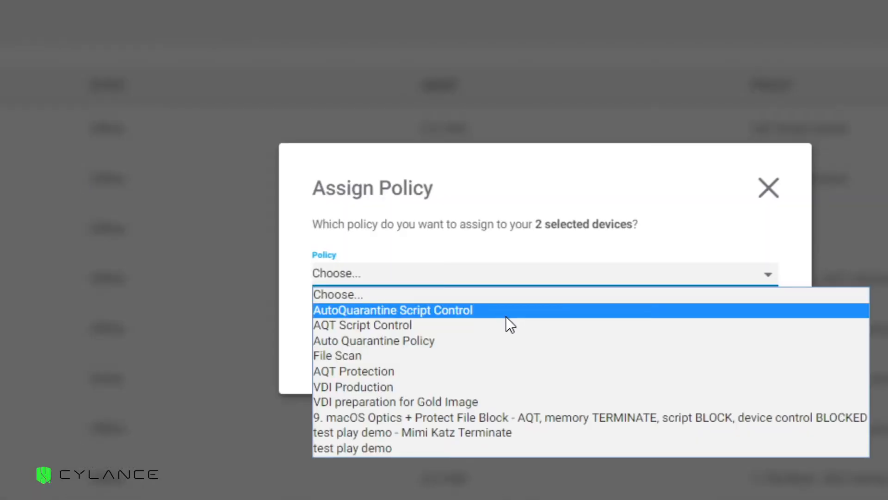
{"action": "left_click", "coordinate": [507, 314]}
{"action": "left_click", "coordinate": [706, 354]}
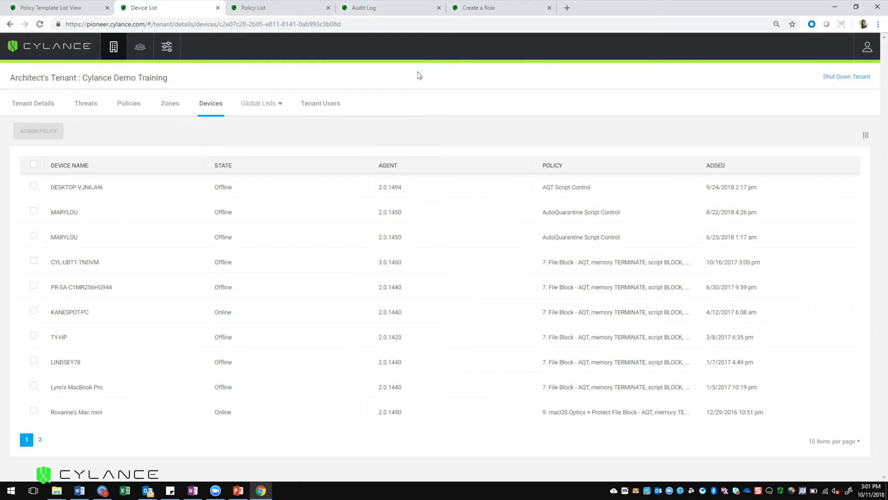
Step: View the audit log and select the whole Policy-Template permission group for the role being created
{"action": "left_click", "coordinate": [418, 4]}
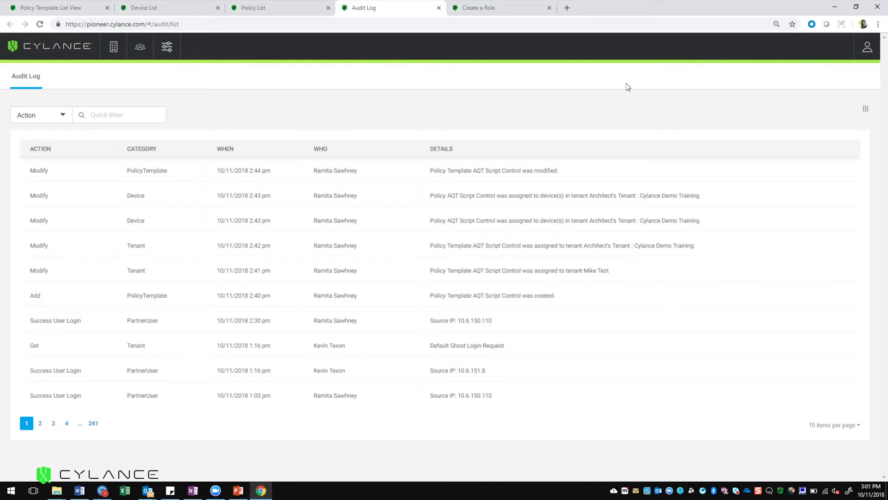
{"action": "left_click", "coordinate": [474, 4]}
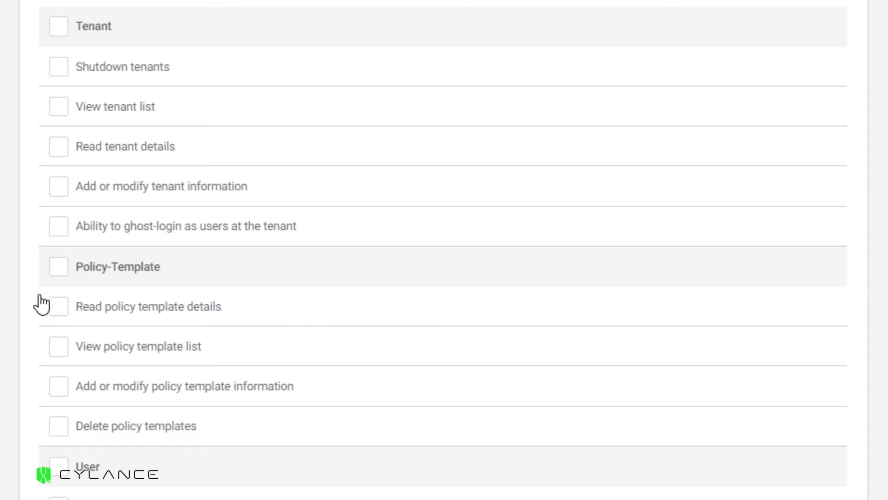
{"action": "left_click", "coordinate": [60, 273]}
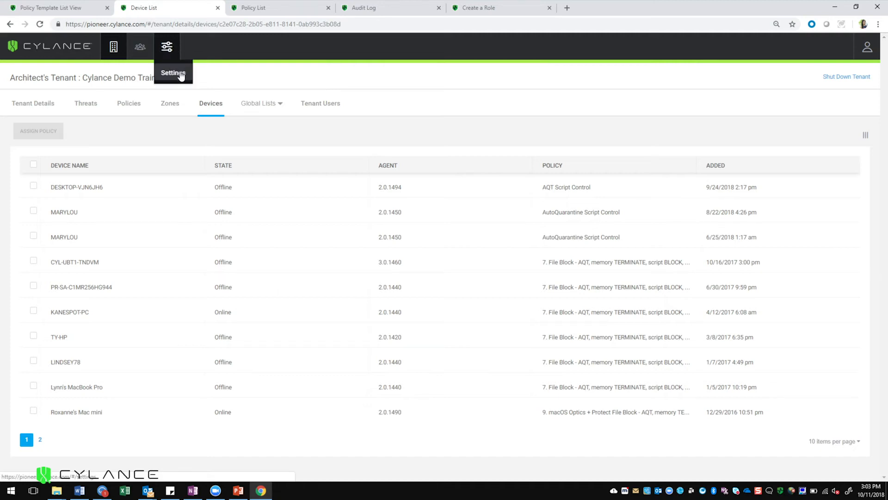
Step: Open the list of policy templates in the settings from the tenant's device list
{"action": "left_click", "coordinate": [167, 47]}
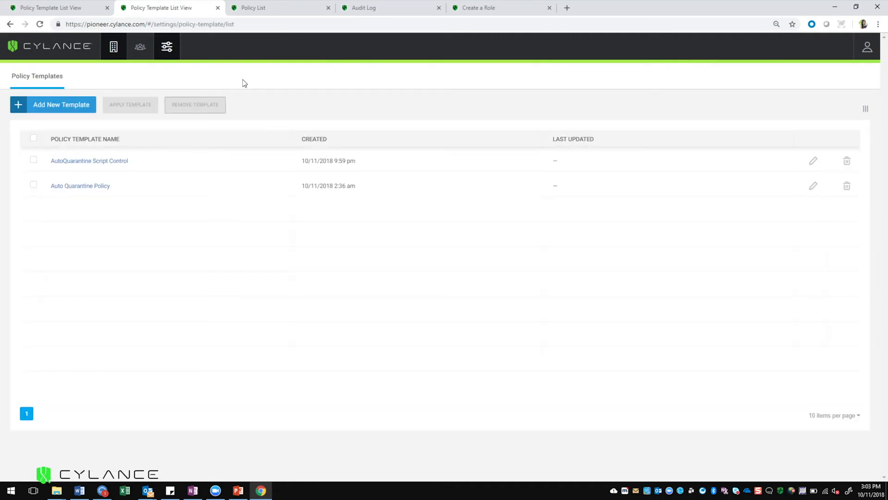